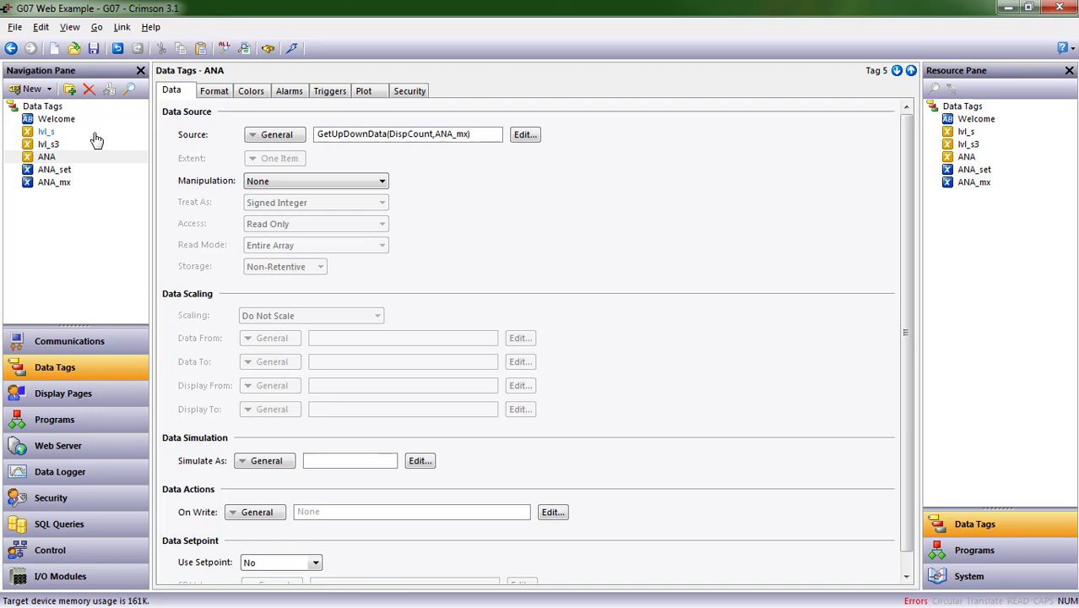
Show display Page1 and select its ANA_mx readout.
click(55, 396)
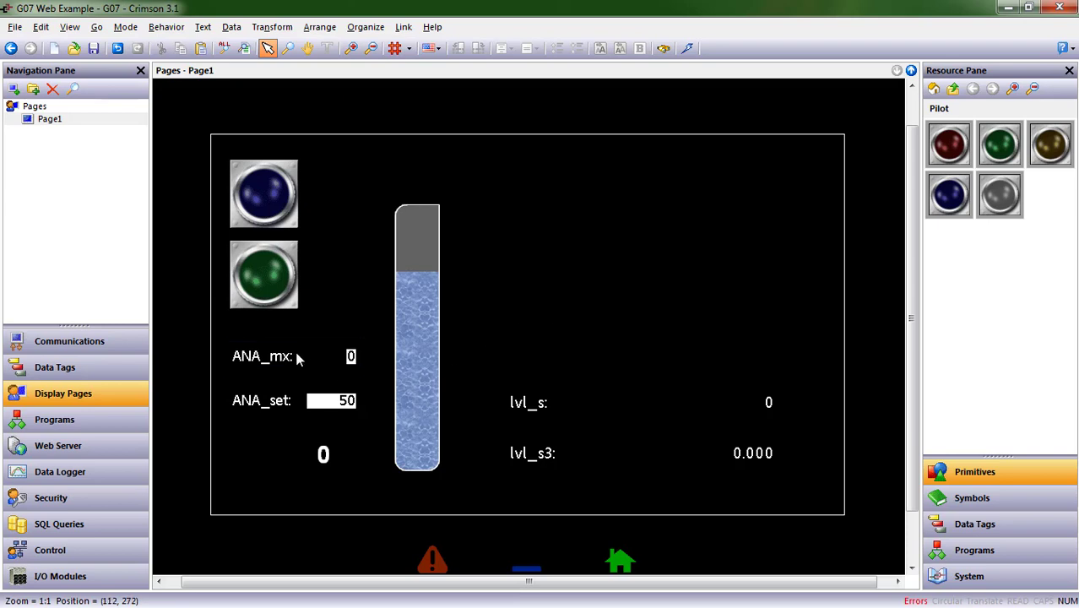
click(359, 354)
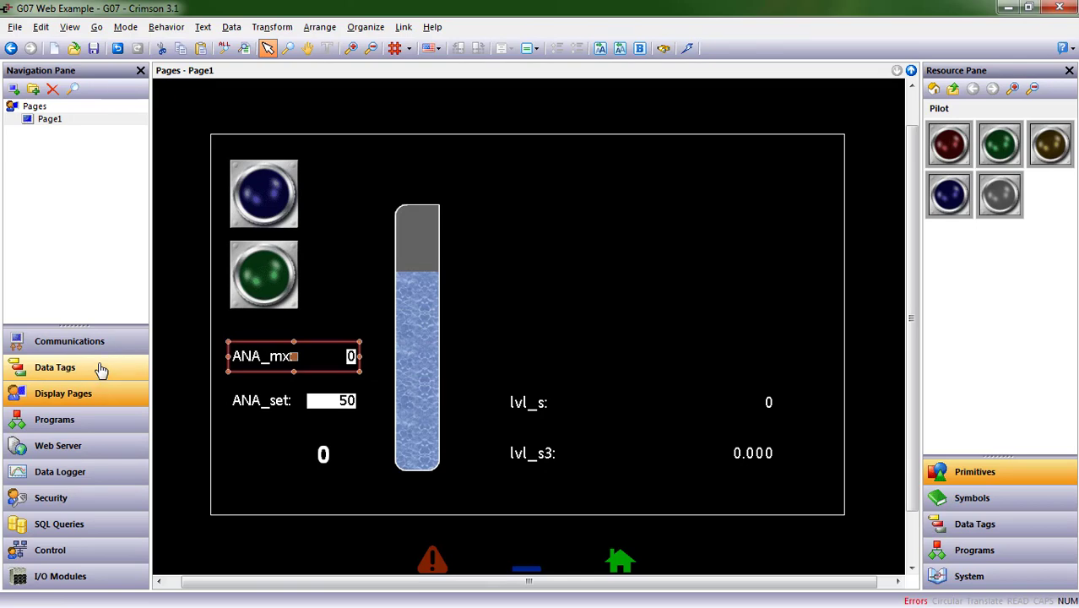
Open the lvl_s data tag and review its Format properties and 0–32767 to 0–5000 scaling.
click(132, 378)
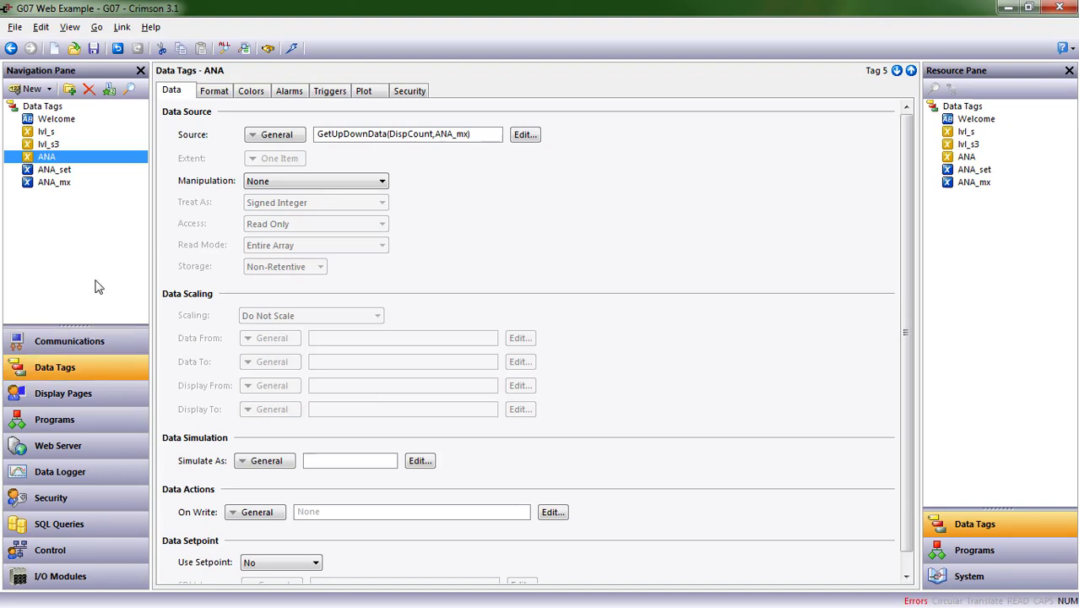
click(68, 118)
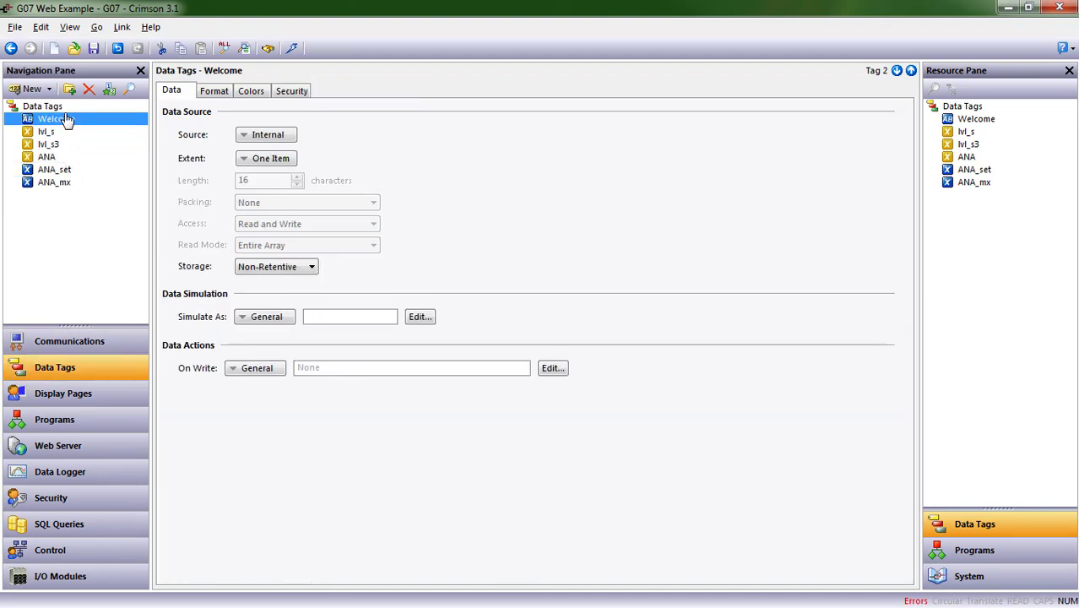
click(67, 118)
click(62, 132)
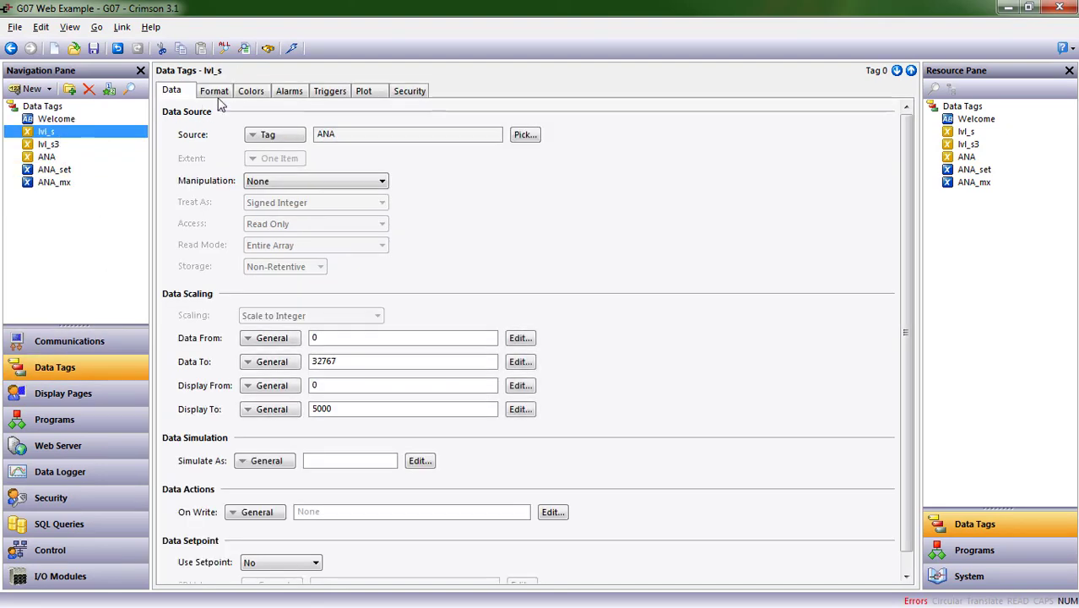
click(216, 93)
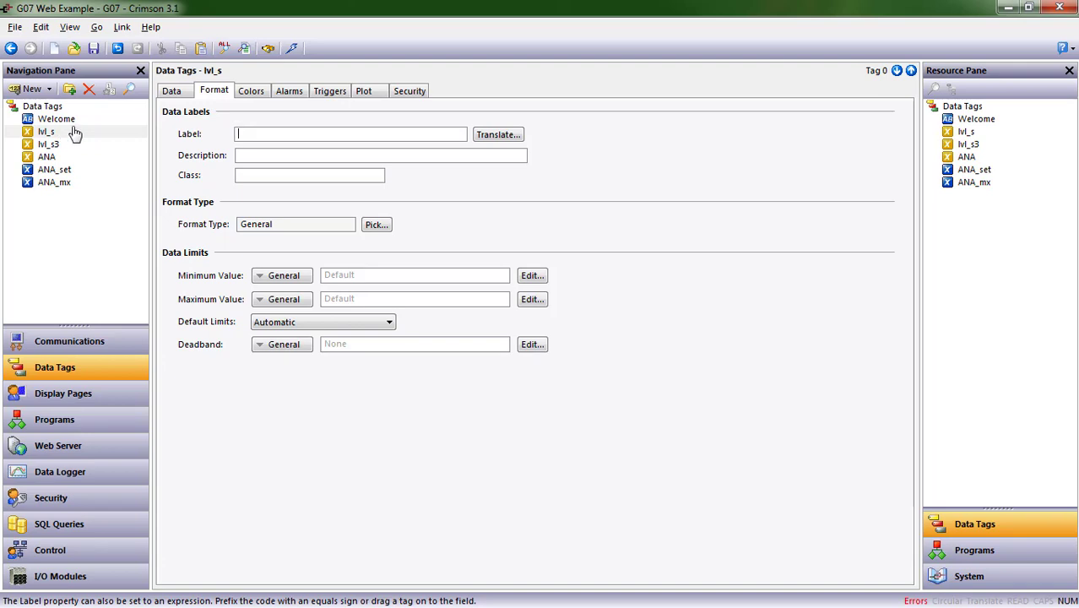
click(169, 93)
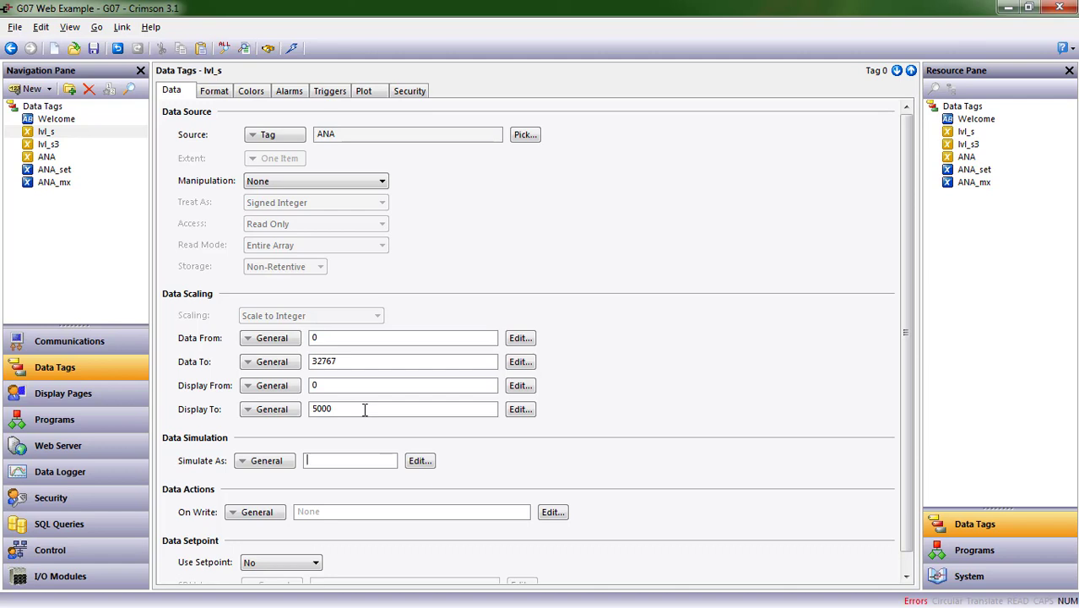
Label lvl_s 'Tank level (gal)' and check the result on Page1.
click(212, 93)
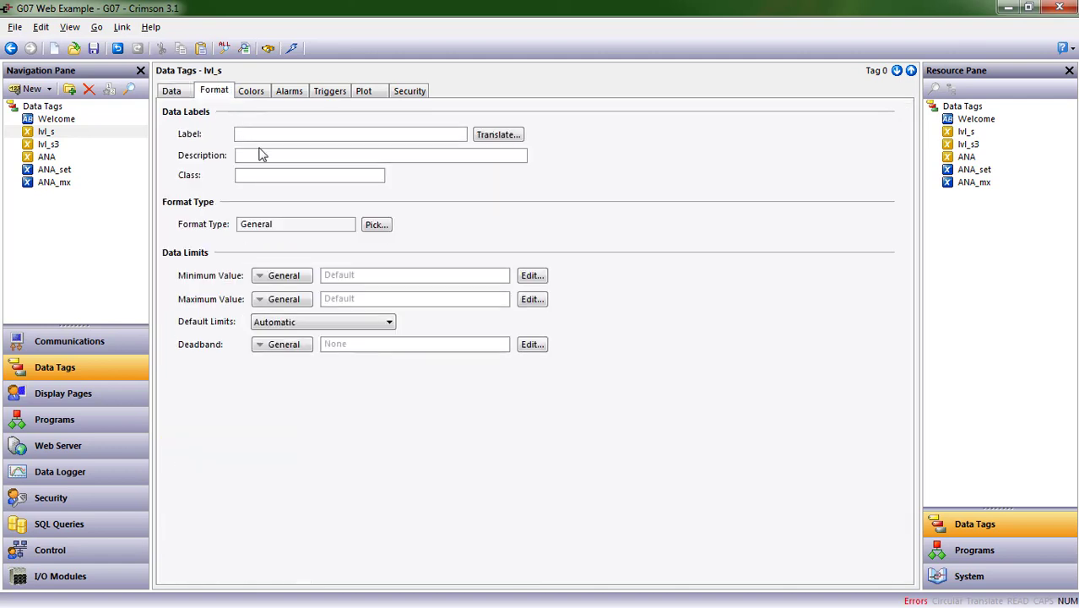
text(Tank )
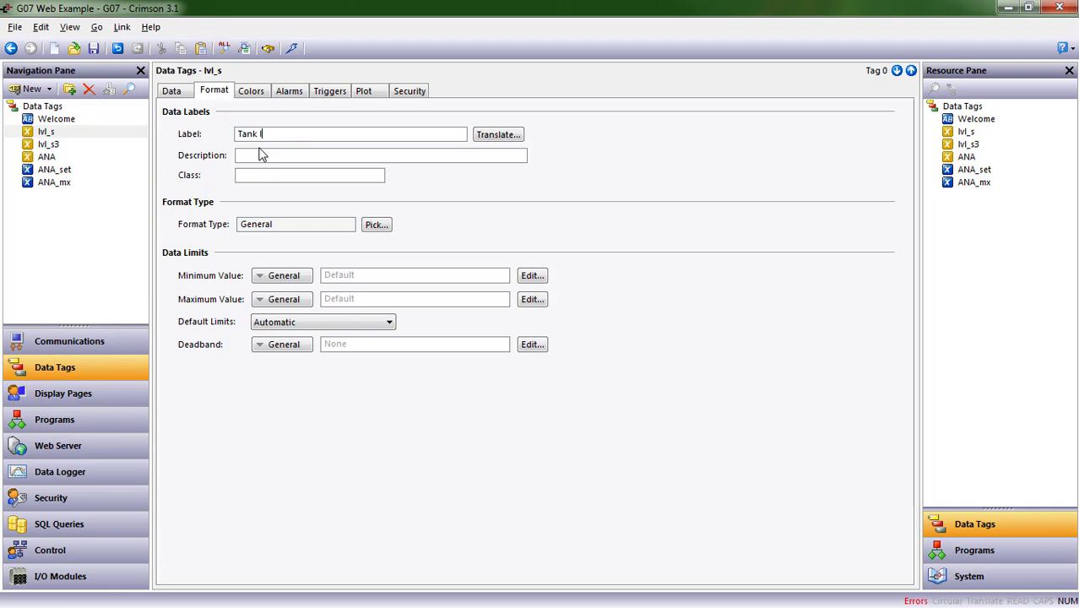
text(lwc)
key(BackSpace)
key(BackSpace)
text(evel (gal))
click(101, 393)
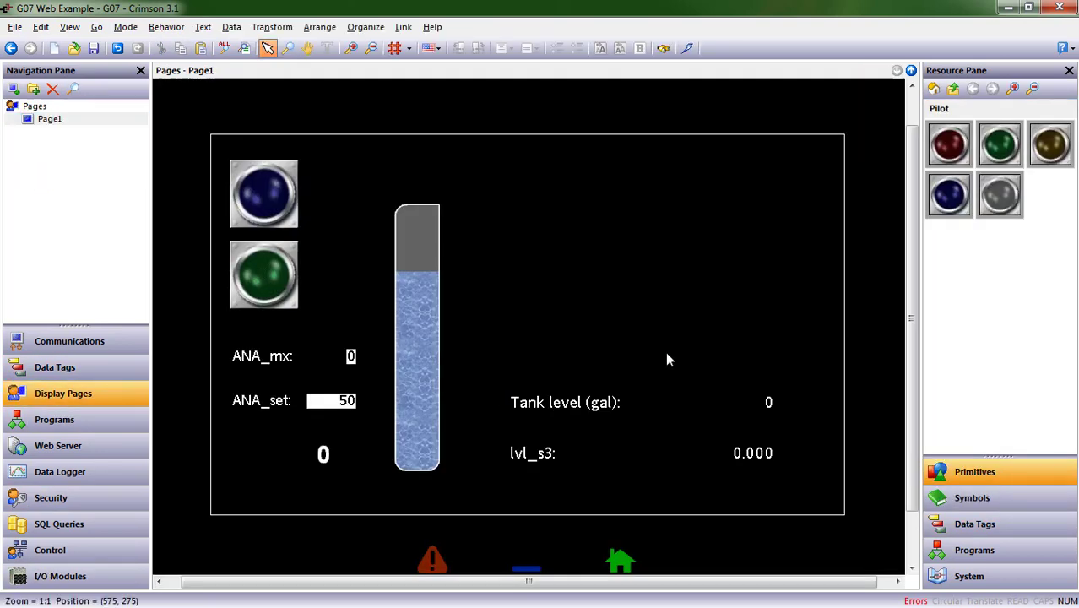
click(59, 367)
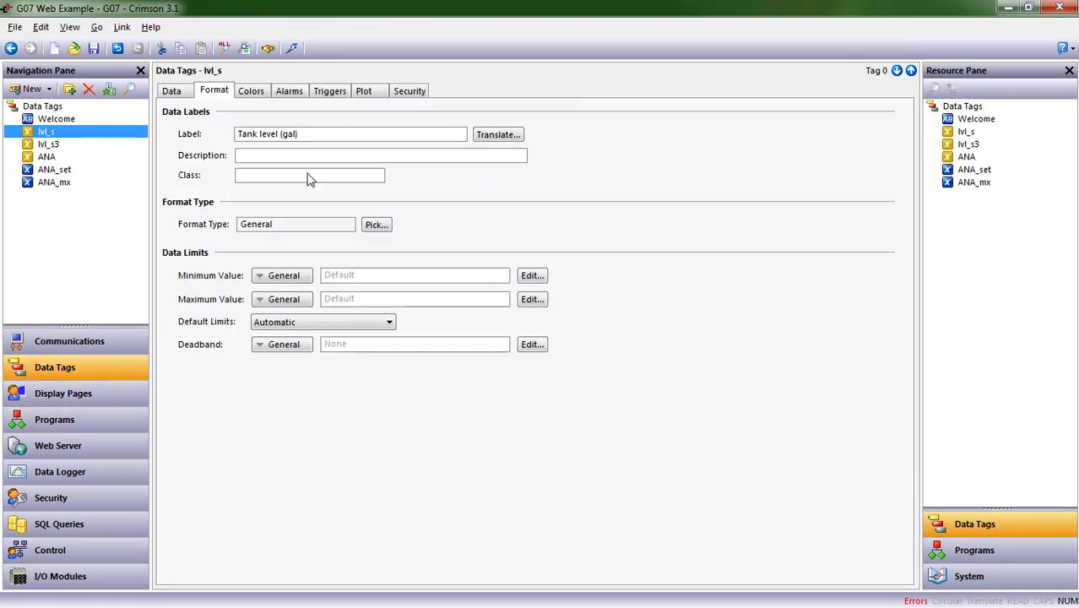
Give lvl_s the description 'Scaled representation of ANALOG input for tank level'.
click(307, 153)
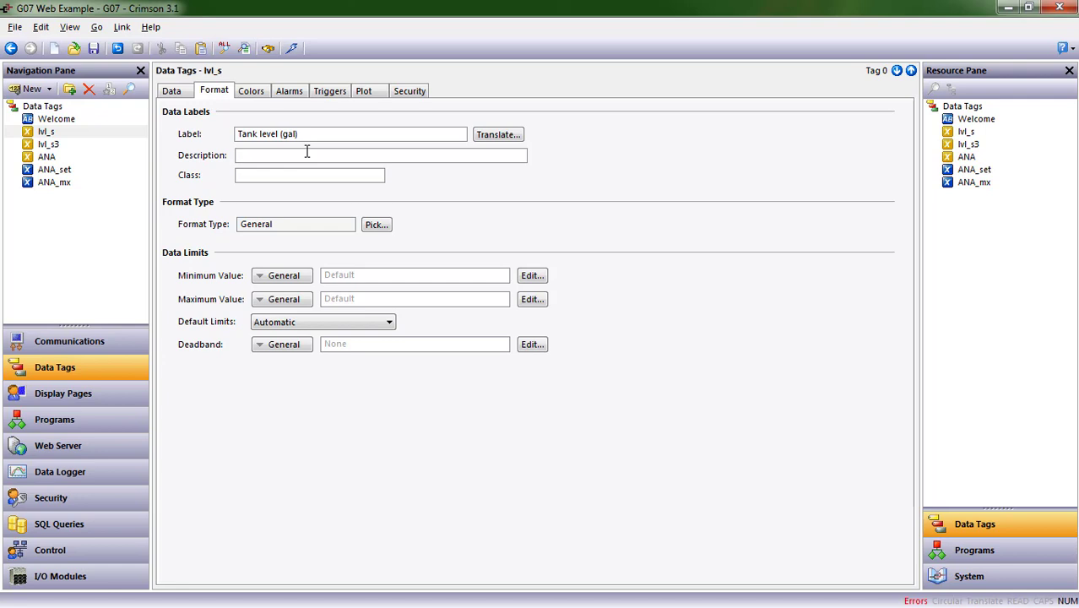
text(Scaled representation of)
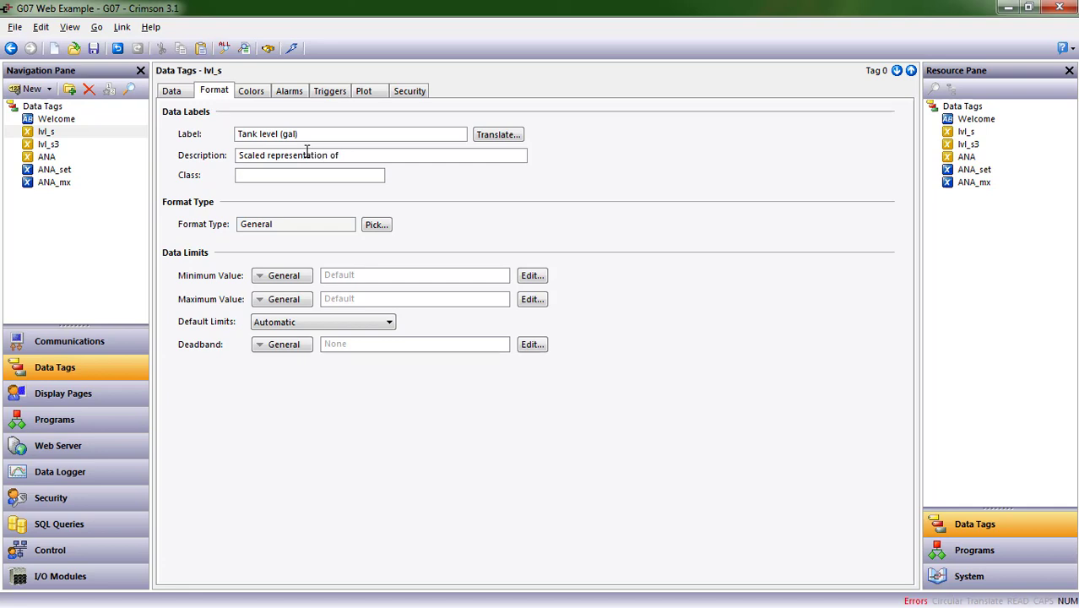
text( ANALOG input )
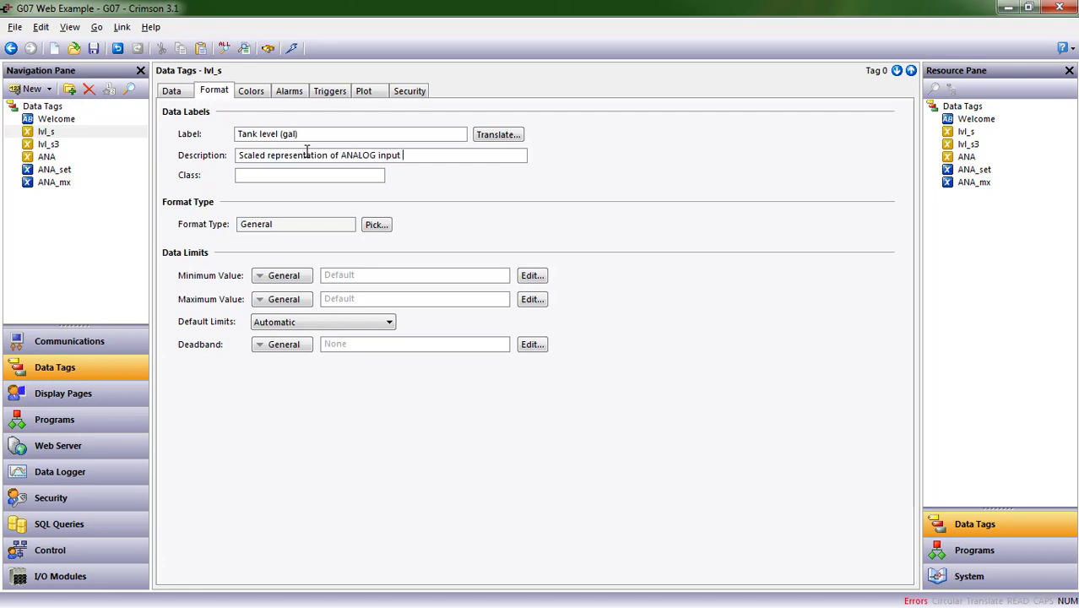
text(for tank level)
key(Return)
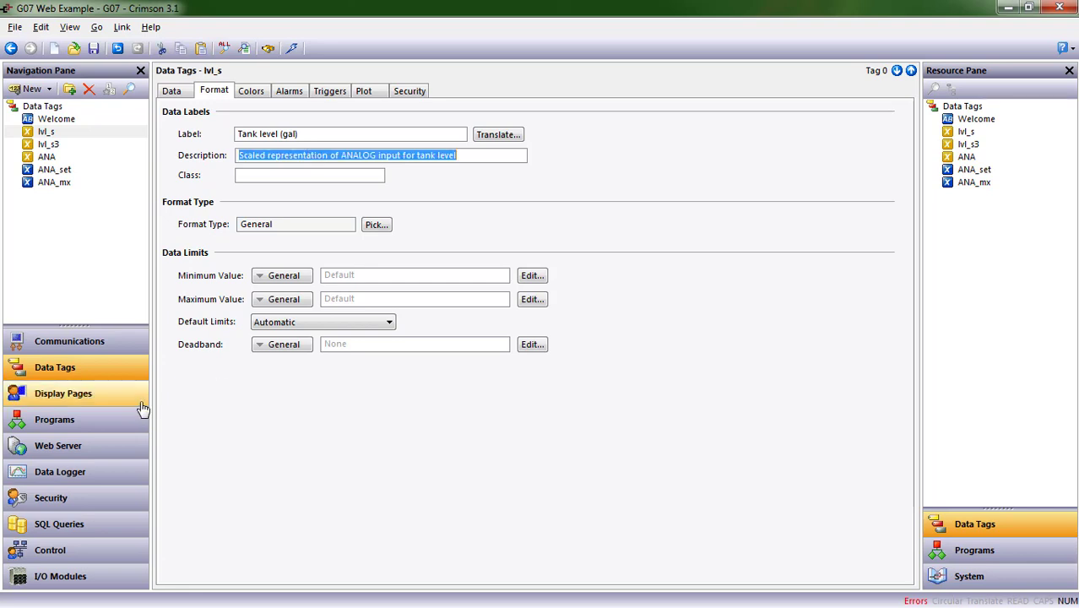
click(96, 150)
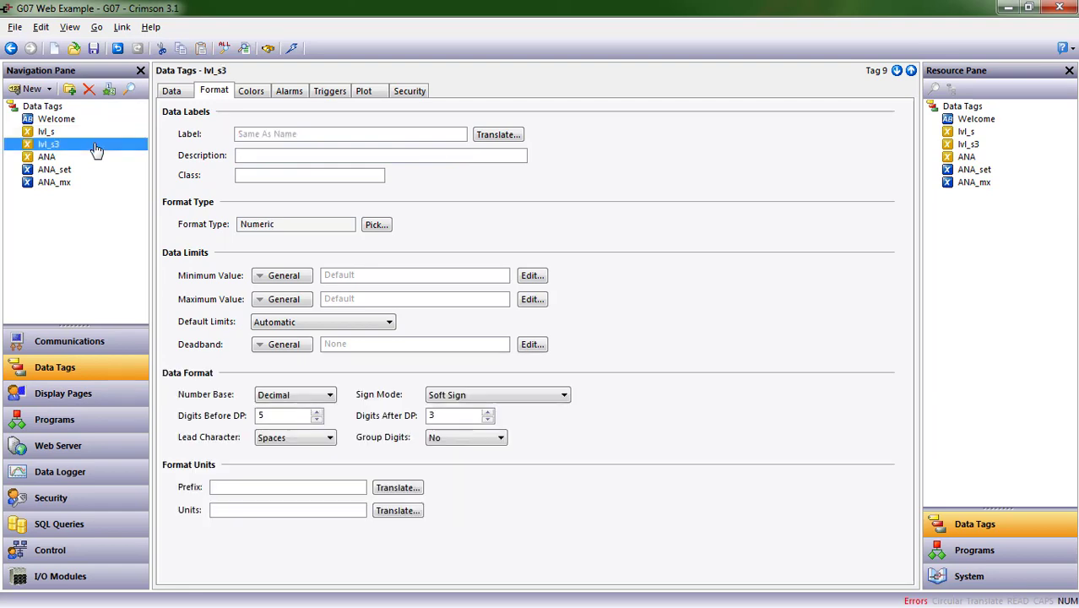
Copy the Label and Description from lvl_s onto lvl_s3 with Copy Selective.
right_click(96, 149)
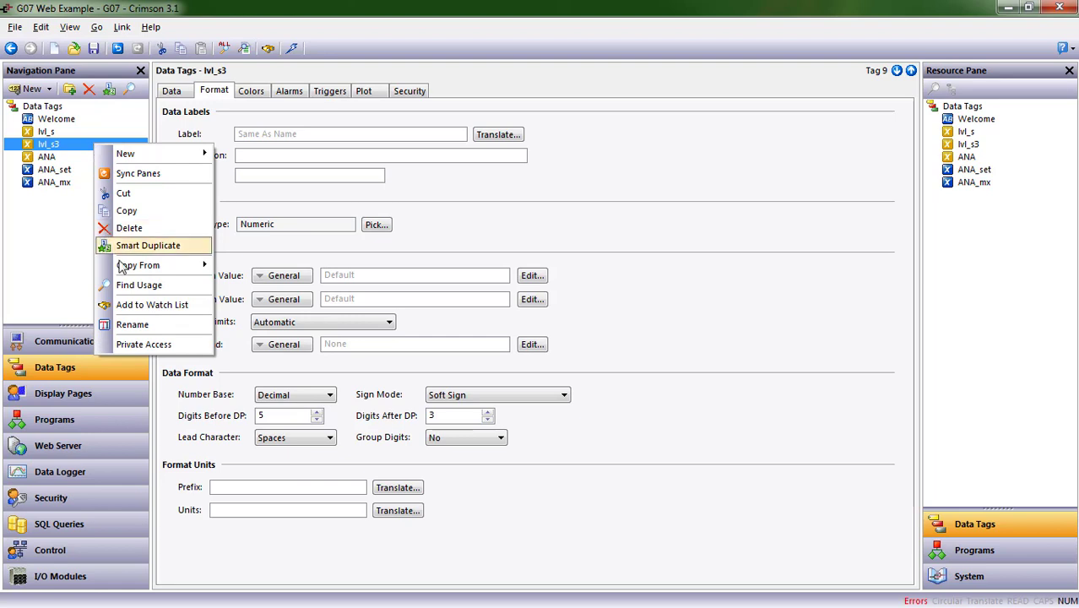
mouse_move(128, 272)
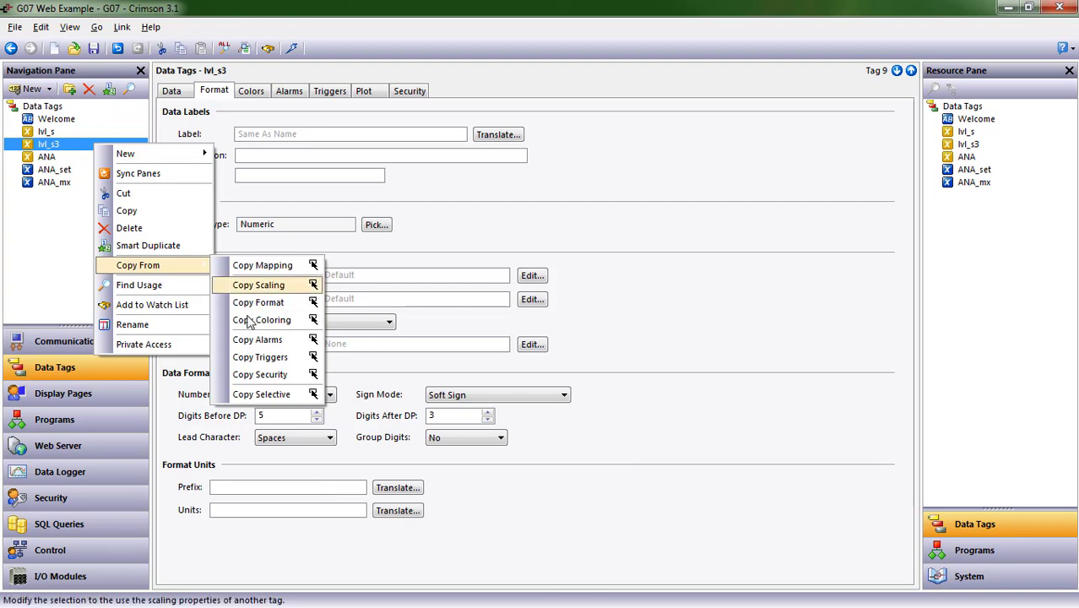
click(263, 397)
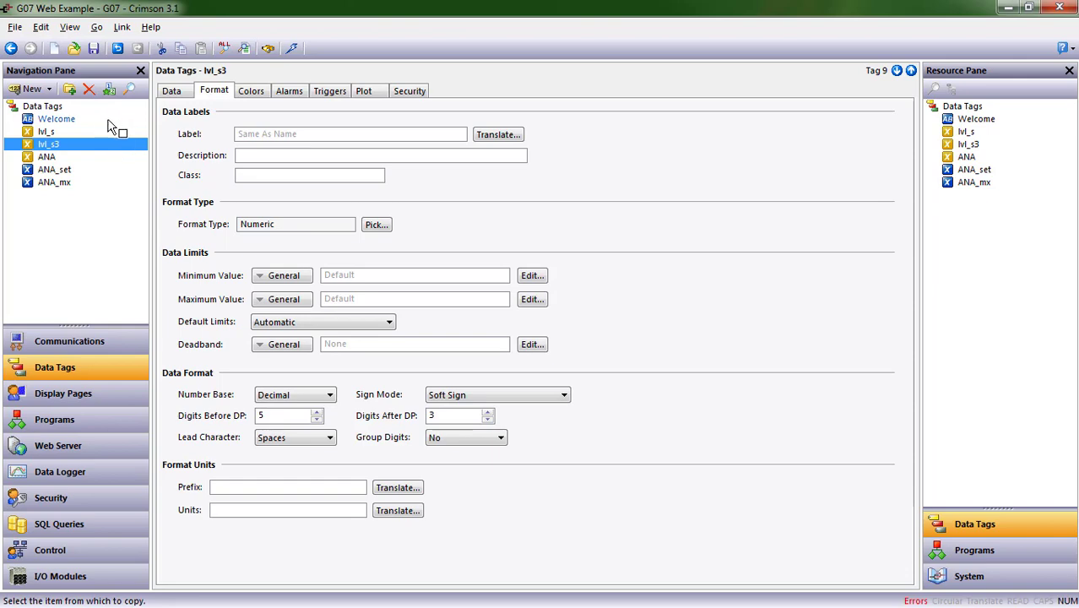
click(40, 131)
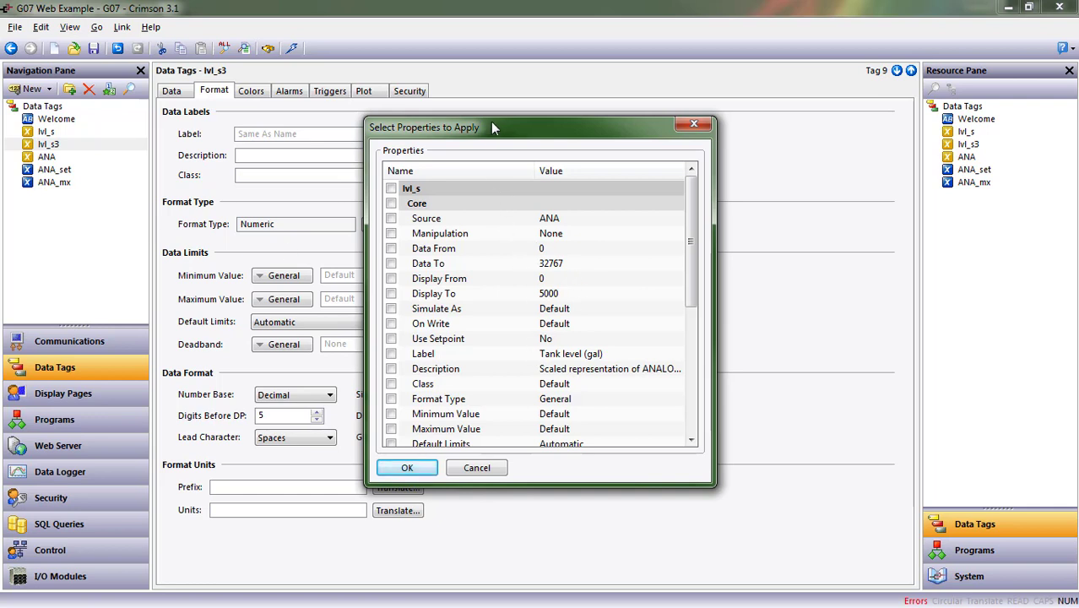
click(393, 356)
click(392, 369)
click(402, 470)
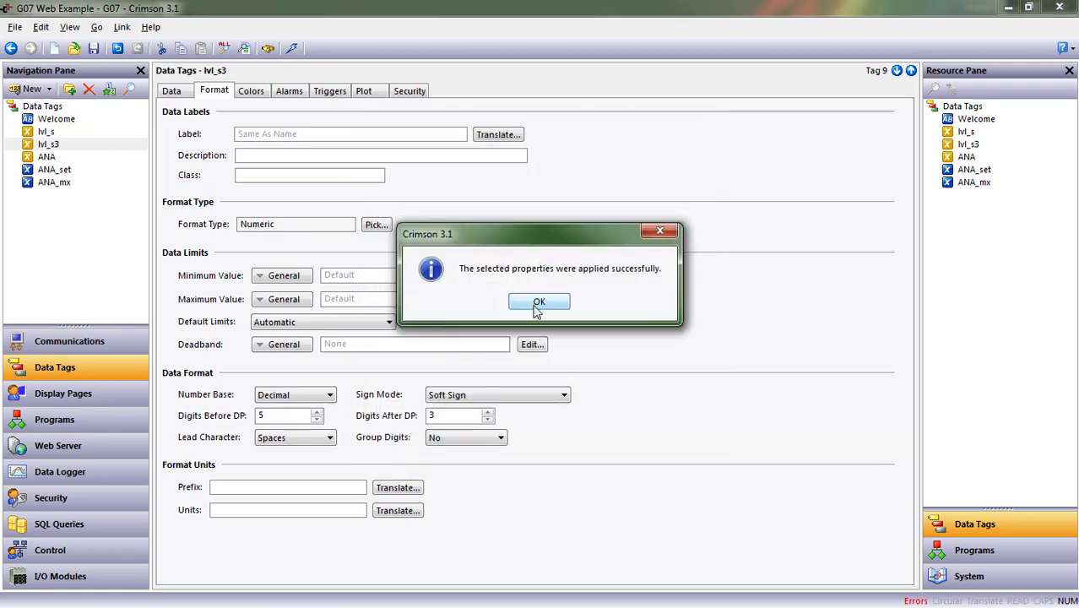
click(539, 301)
click(25, 144)
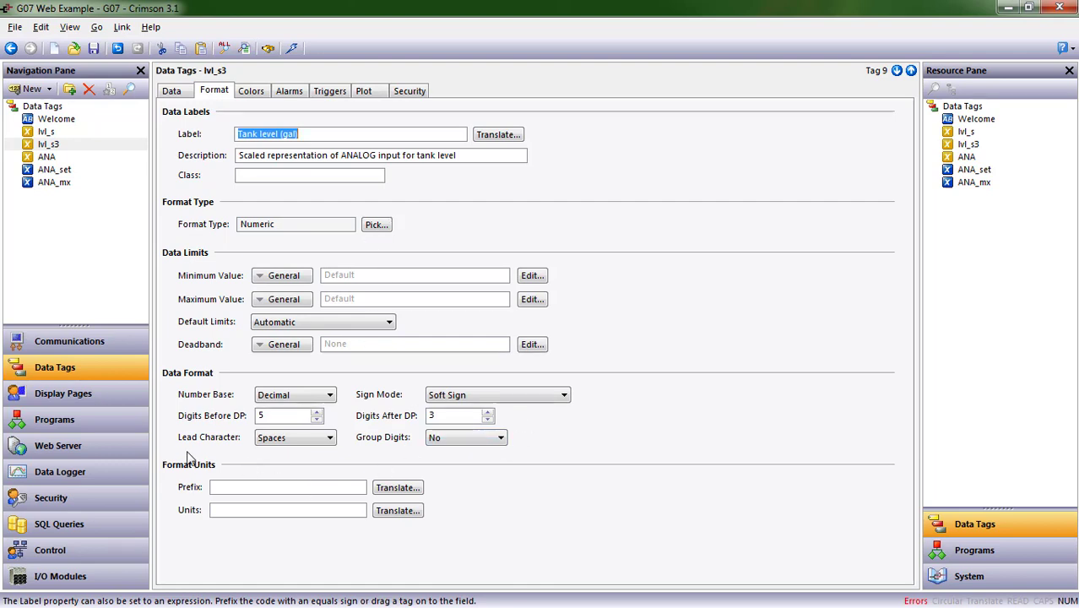
Set lvl_s3 units to gal, shorten its label to 'Tank level', and add '(3 decimal places)' to its description.
click(239, 511)
text(gal)
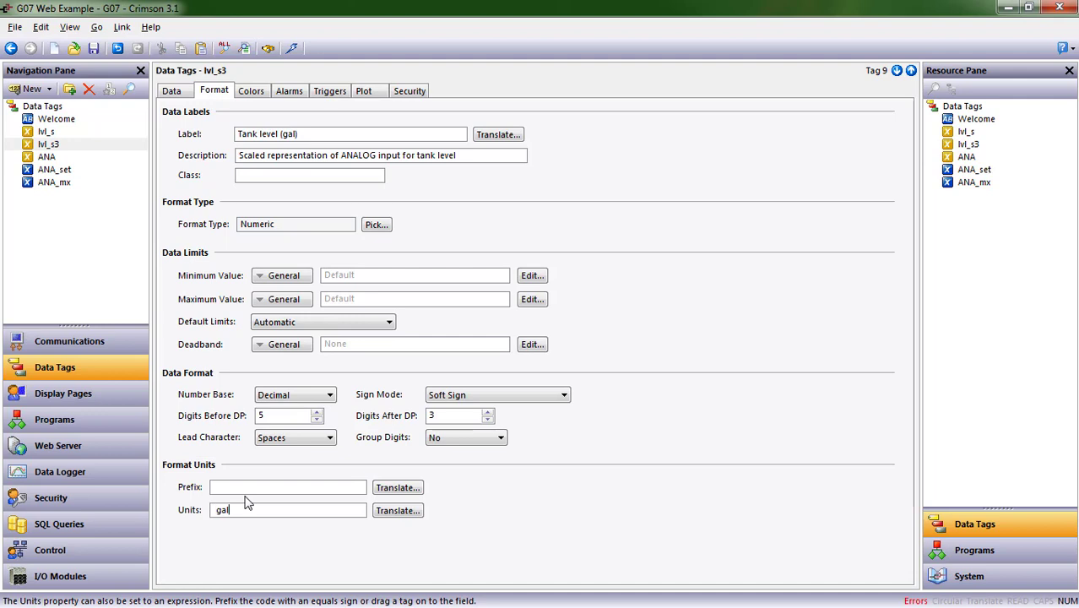
click(319, 139)
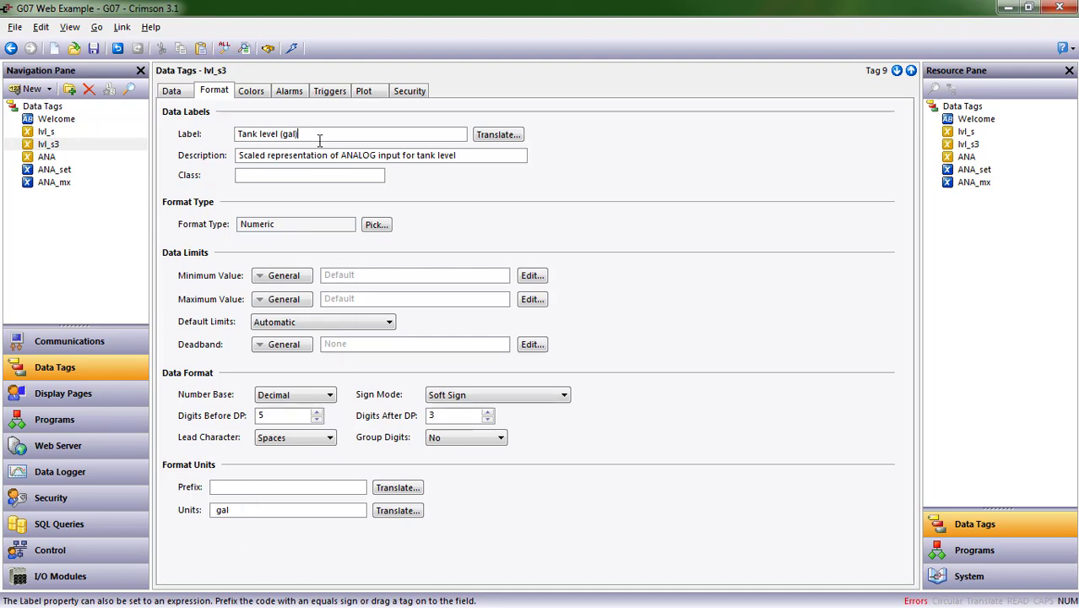
key(BackSpace)
key(BackSpace)
key(BackSpace)
key(BackSpace)
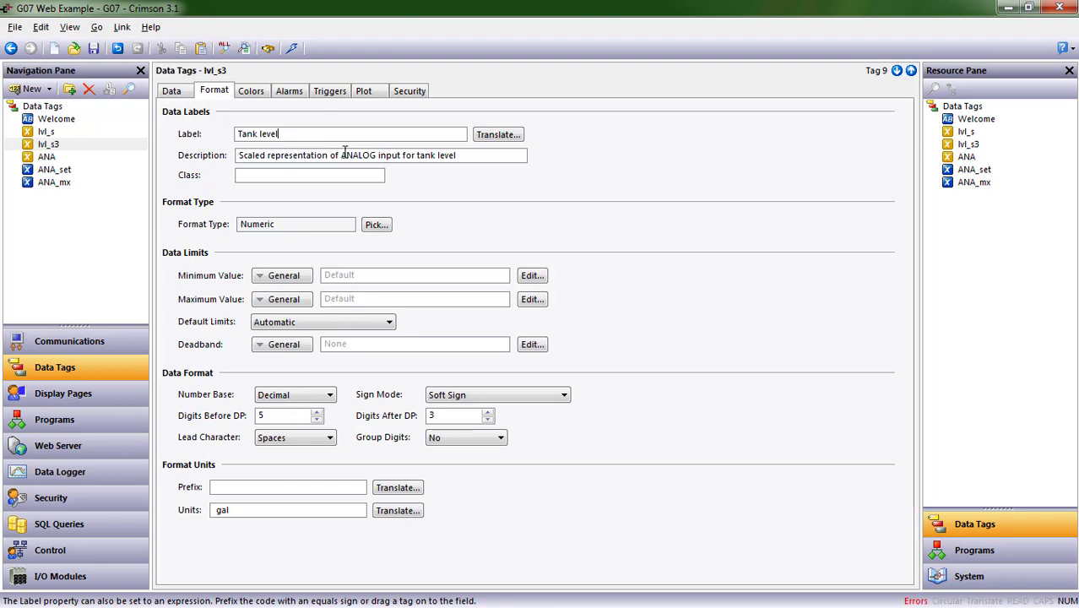
click(331, 157)
key(BackSpace)
key(BackSpace)
key(BackSpace)
key(BackSpace)
key(BackSpace)
key(BackSpace)
key(BackSpace)
key(BackSpace)
key(BackSpace)
key(BackSpace)
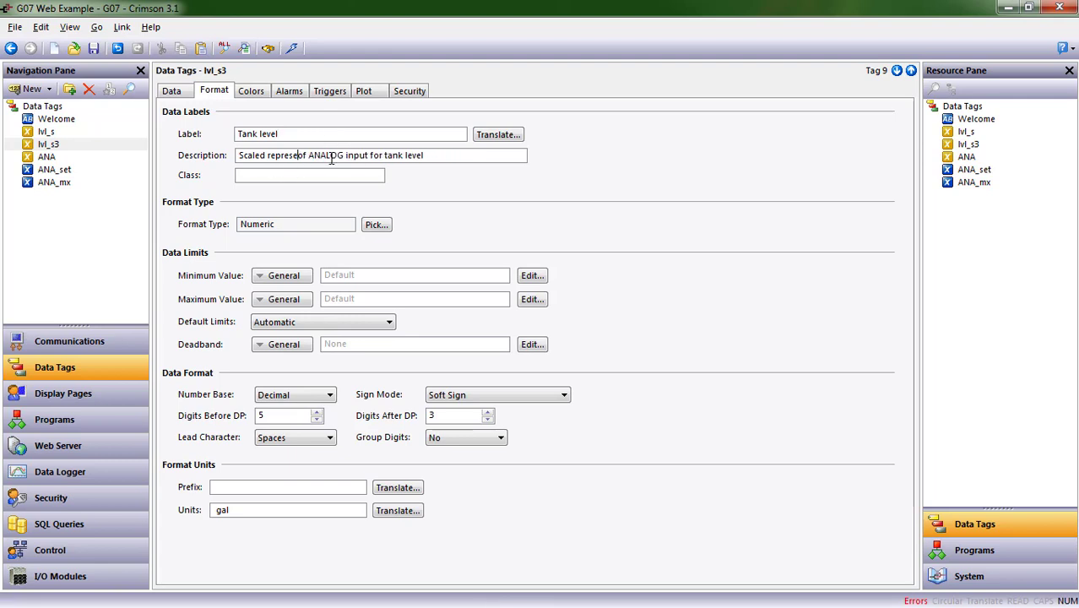
text((3 decimal )
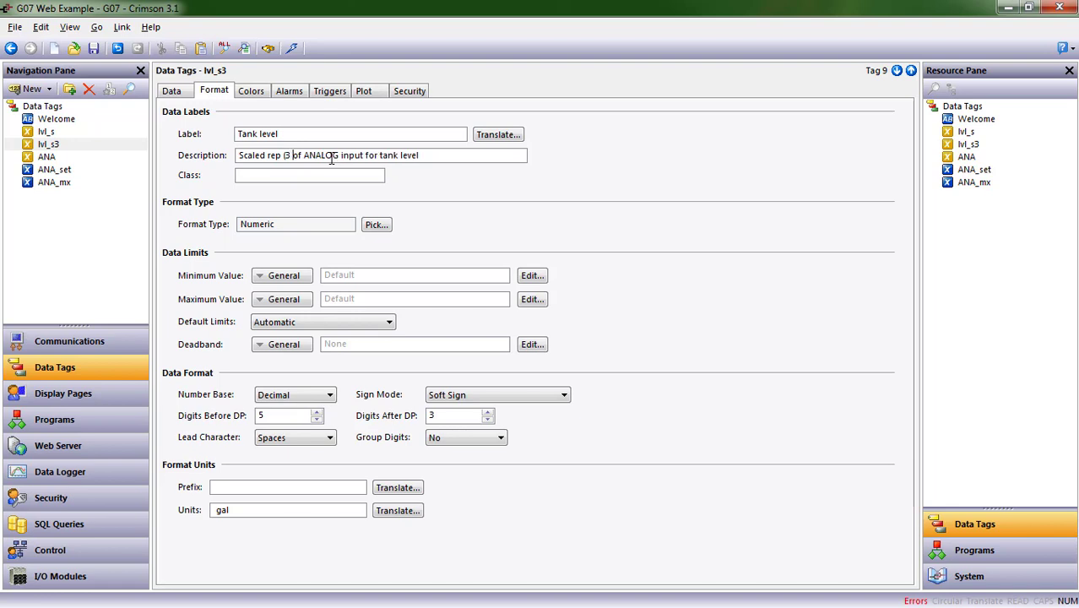
text(places))
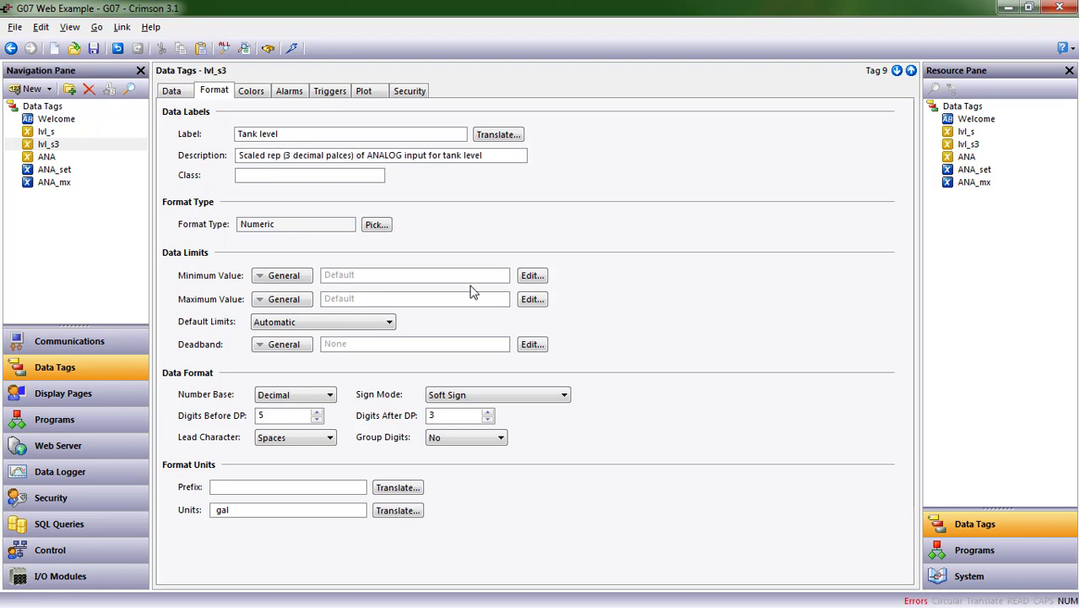
Check the Tank level data box on Page1 and download the database to the device via TCP/IP.
click(65, 394)
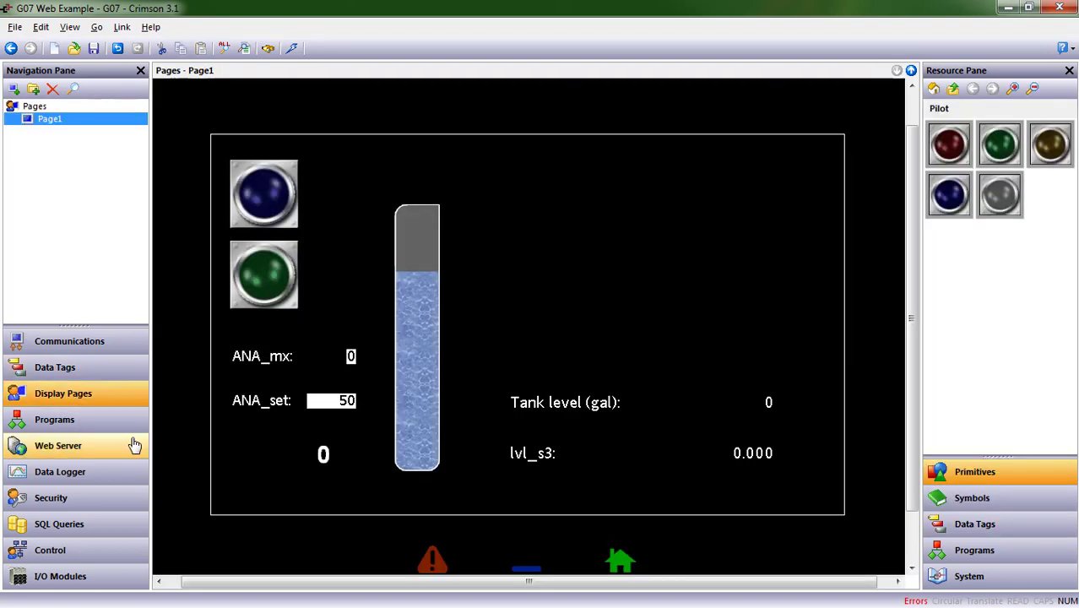
click(706, 211)
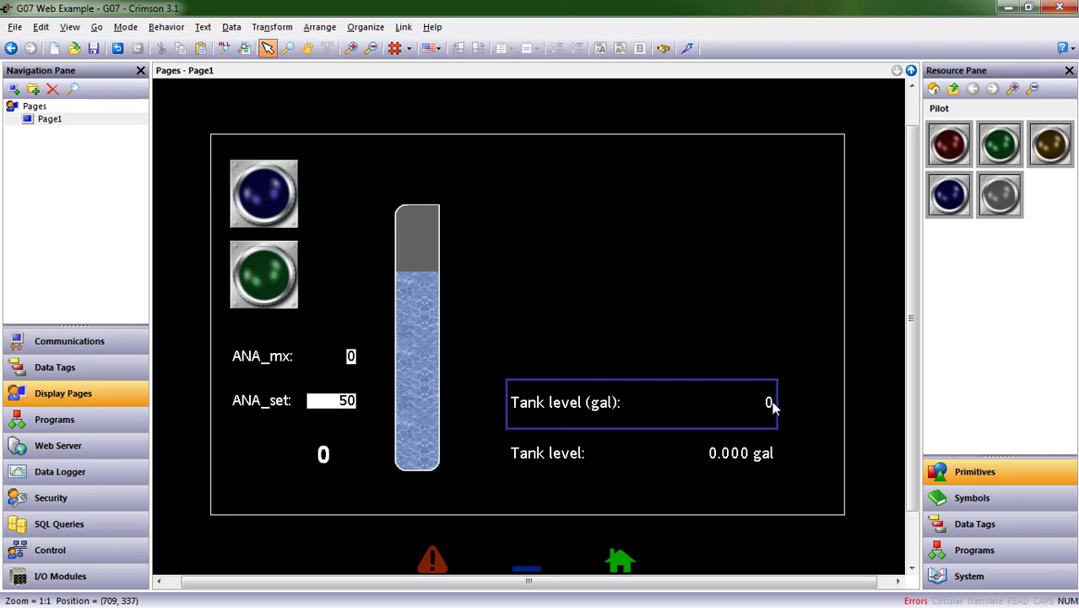
click(724, 457)
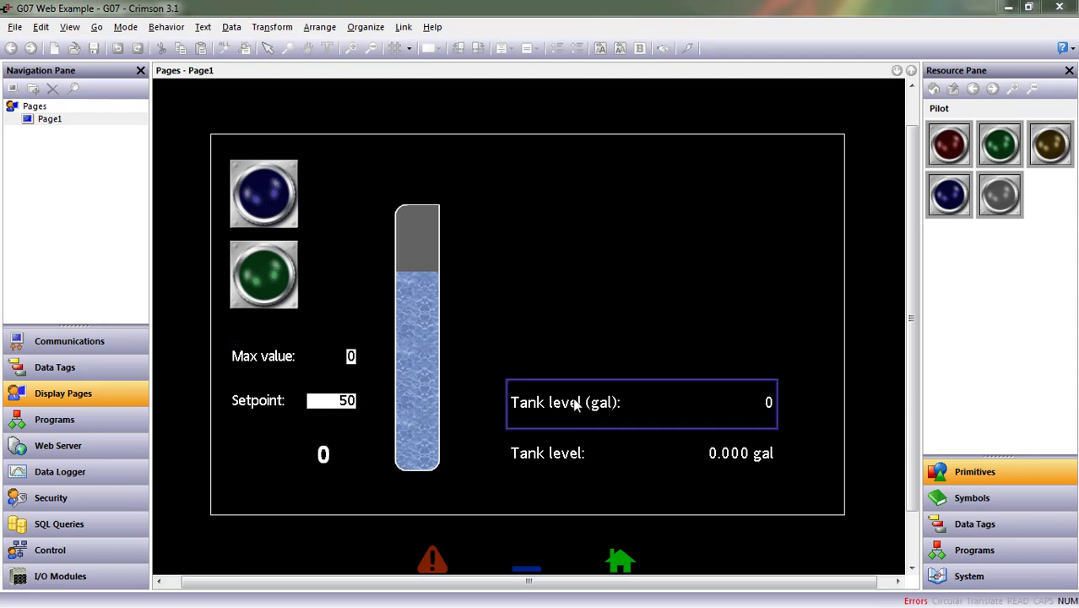
click(701, 76)
click(686, 48)
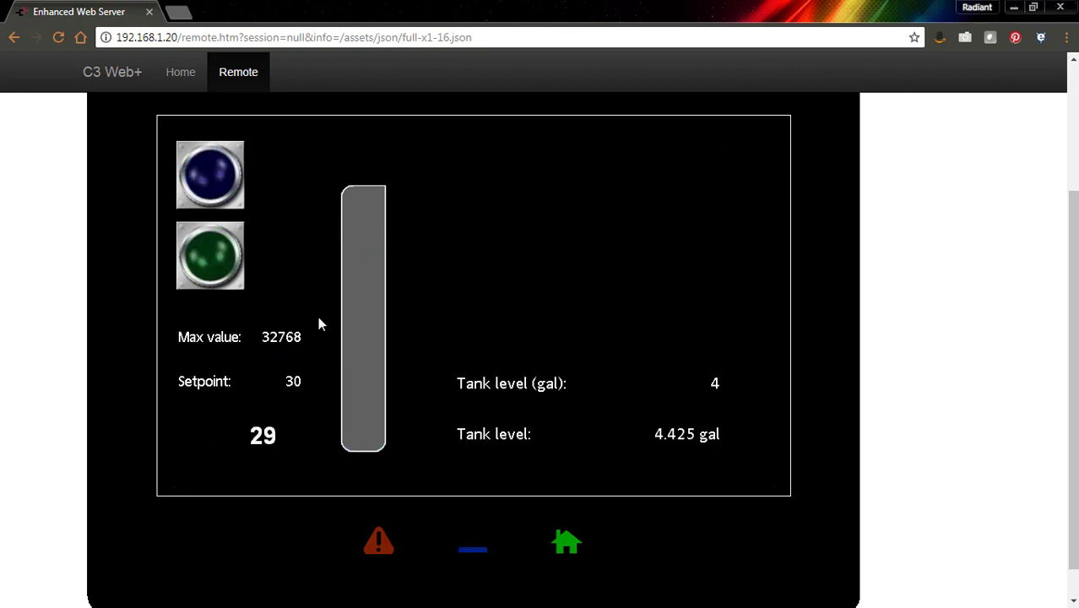
Enter 300 as the Setpoint using the remote view's popup keypad.
click(291, 382)
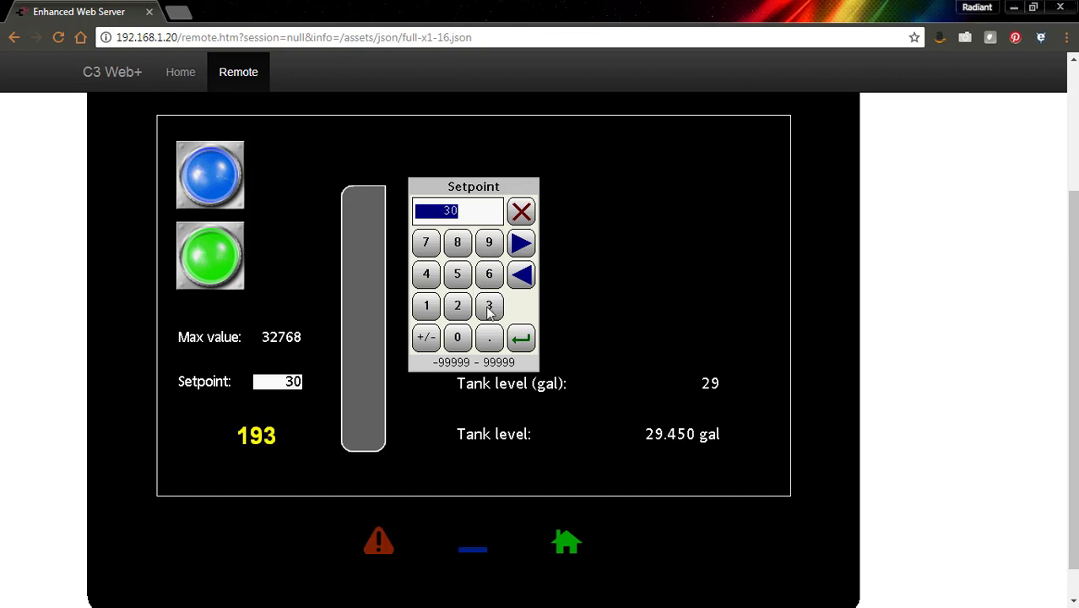
click(489, 306)
click(457, 337)
click(457, 337)
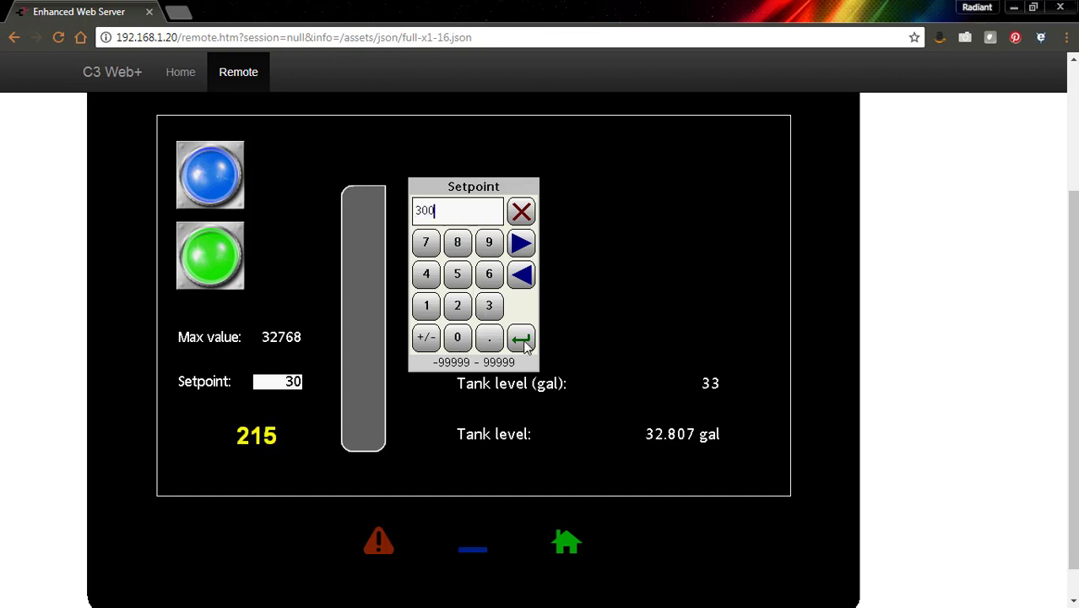
click(521, 339)
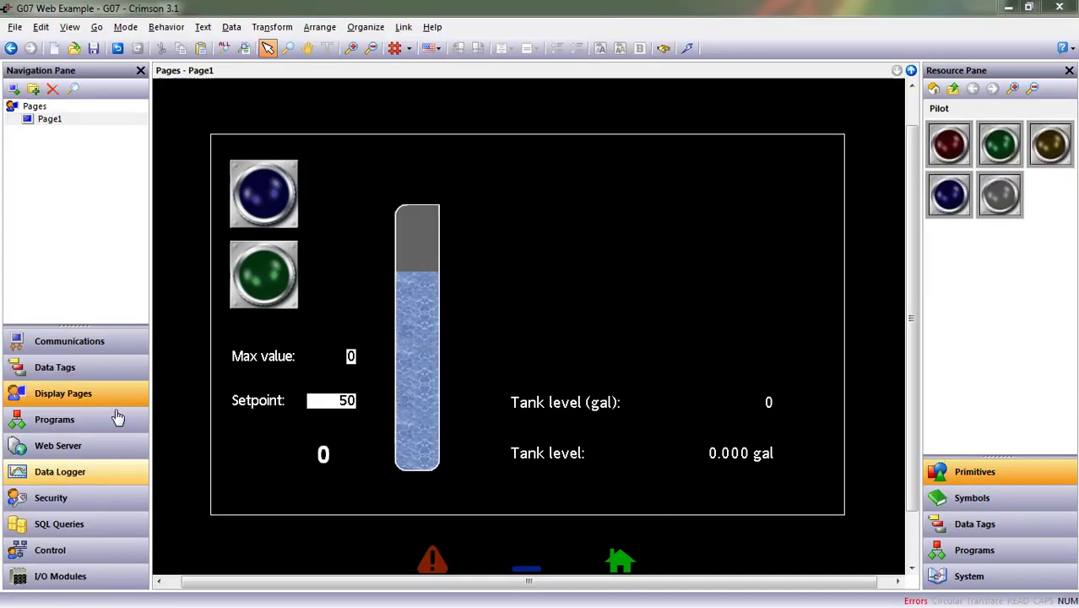
Set the pages' Keypad Size to Larger on the Entry tab and re-download the project.
click(132, 108)
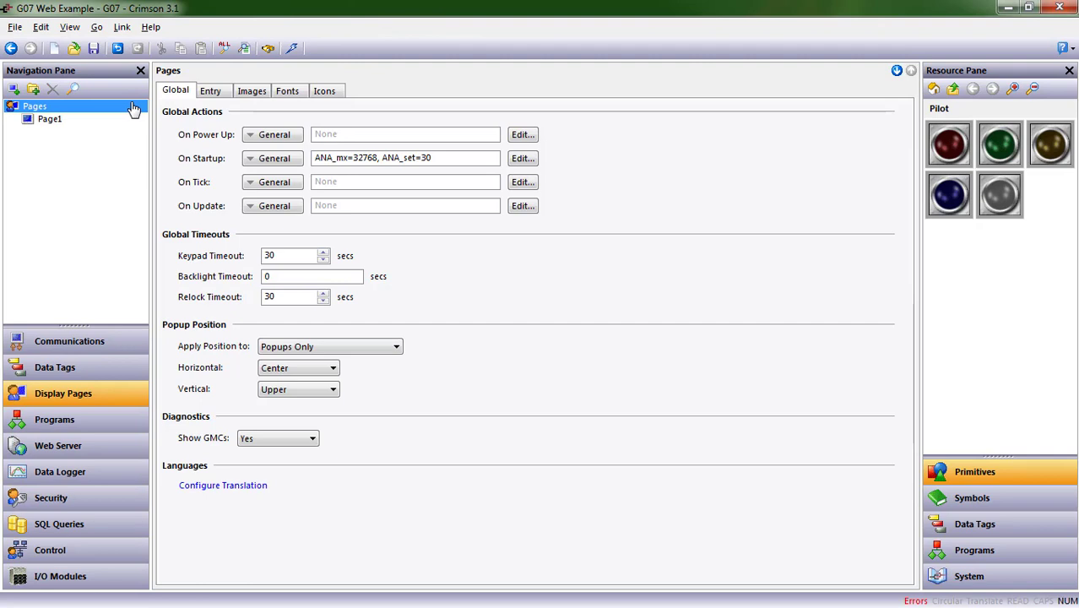
click(209, 93)
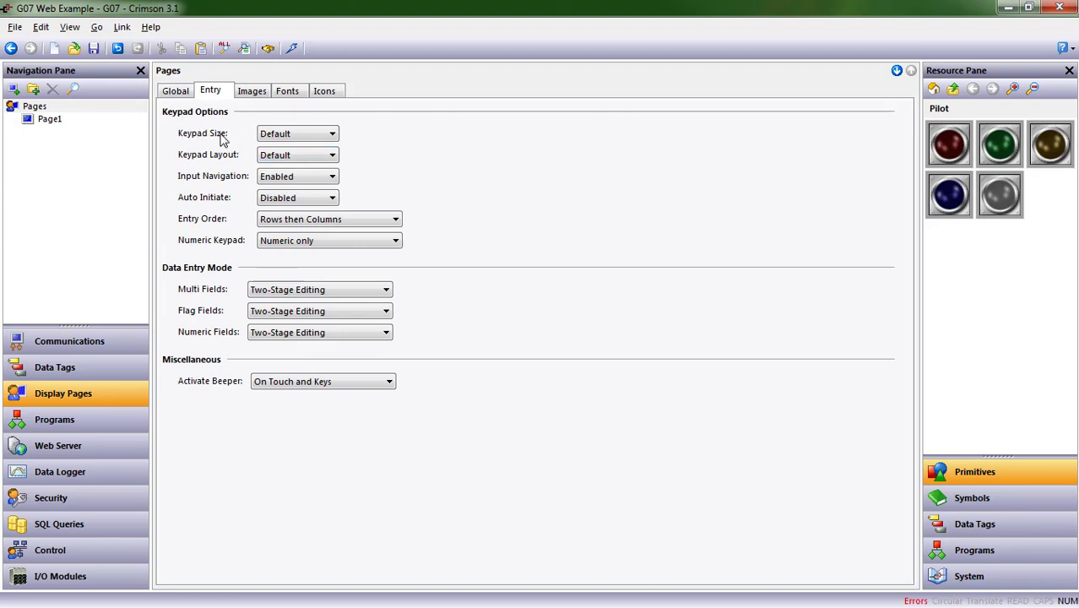
click(316, 134)
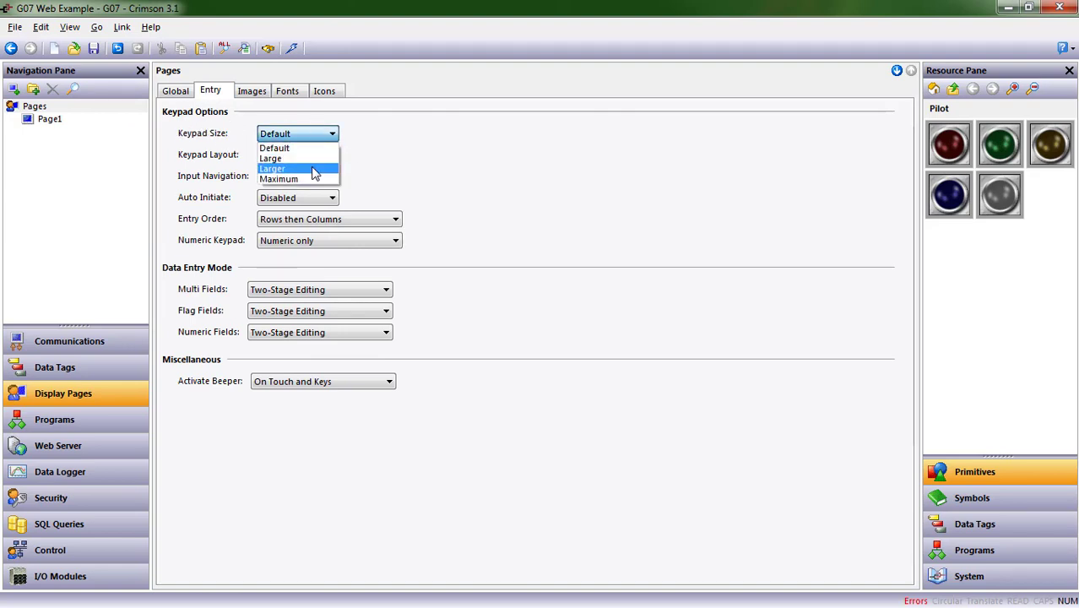
click(315, 169)
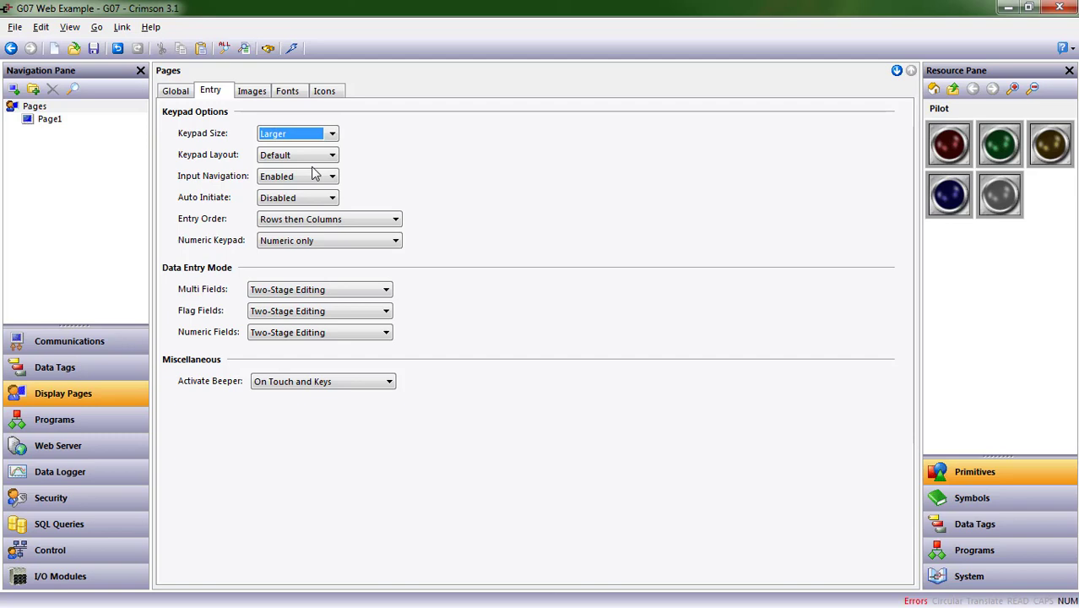
click(292, 48)
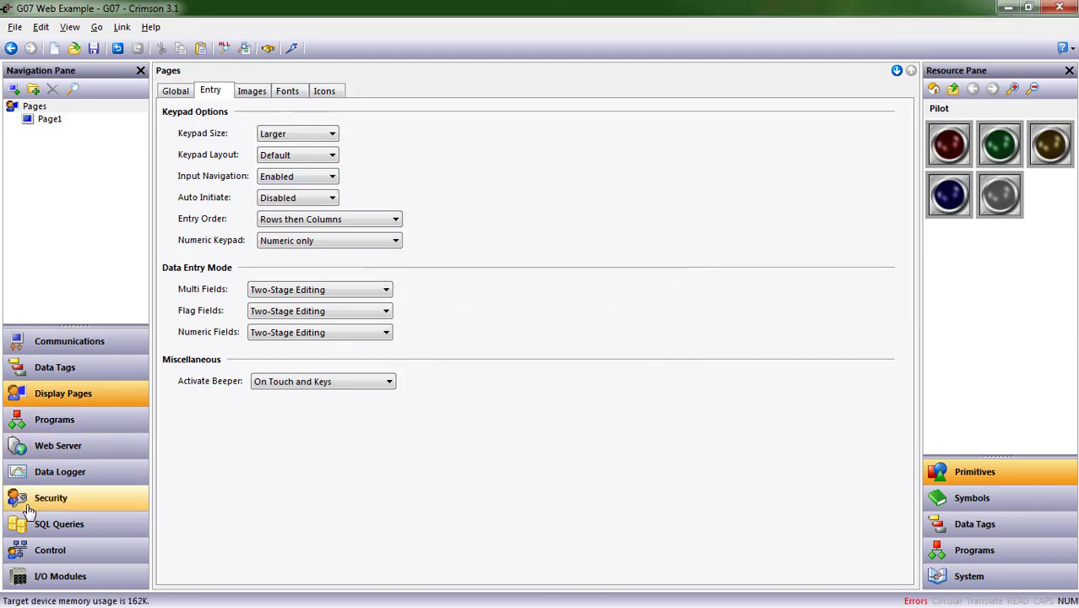
In the web view, enter 250 as the Setpoint on the larger keypad.
key(alt+Tab)
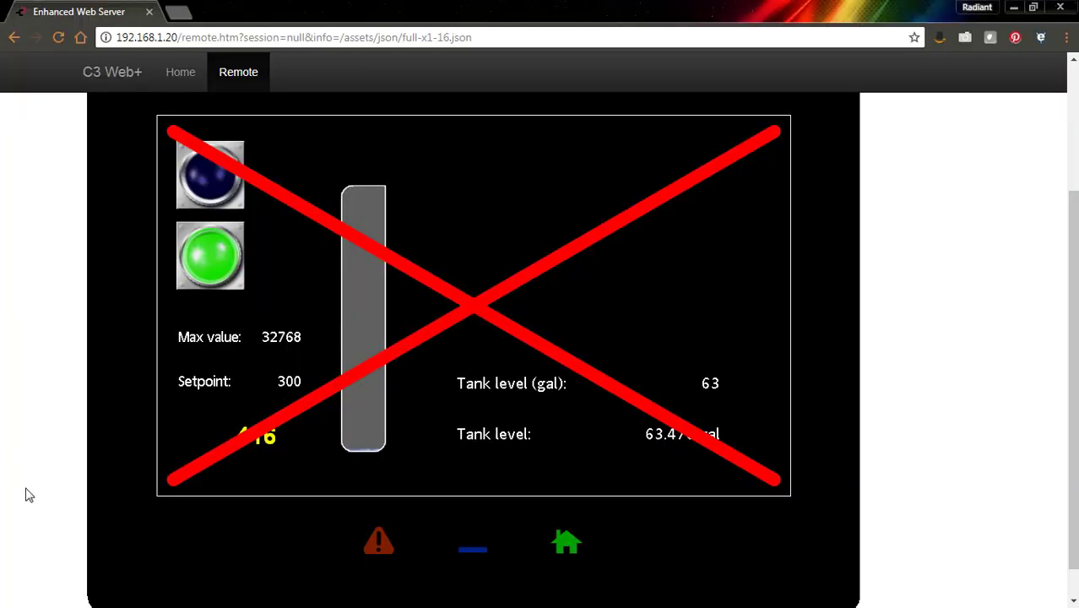
click(290, 384)
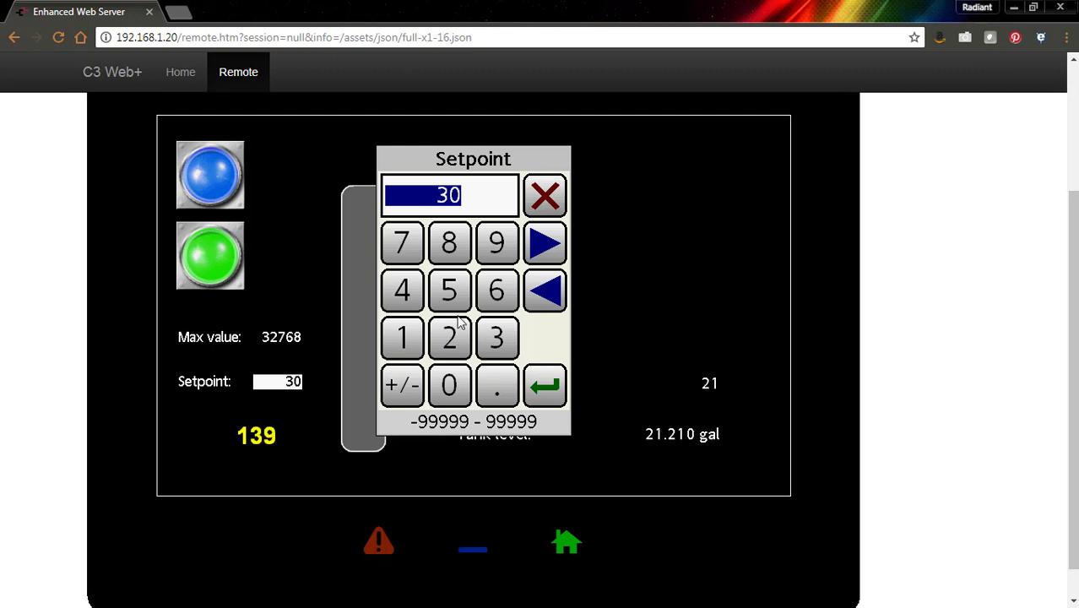
text(250)
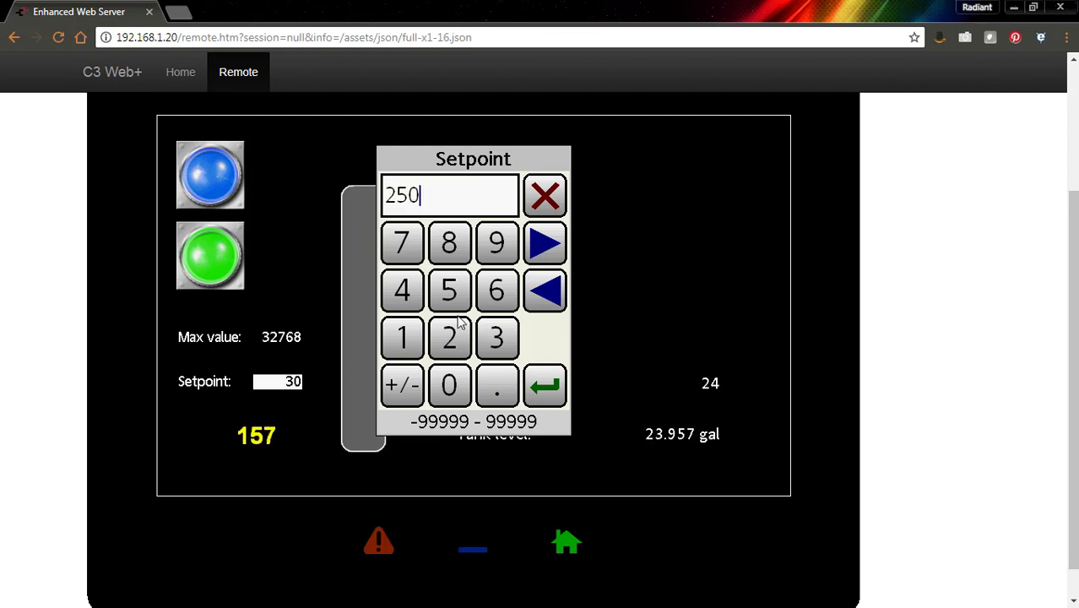
key(Return)
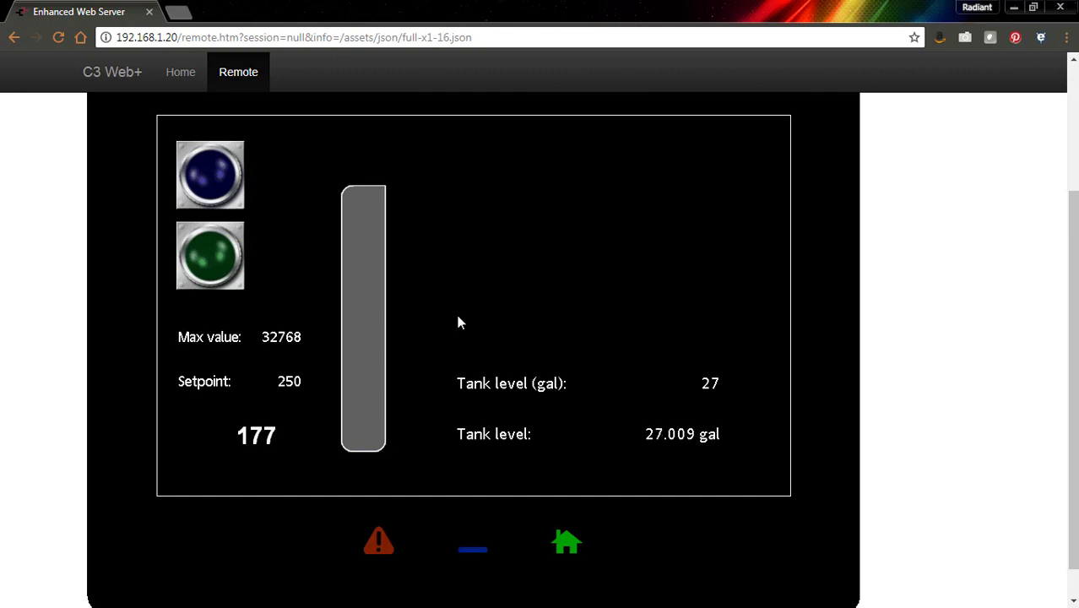